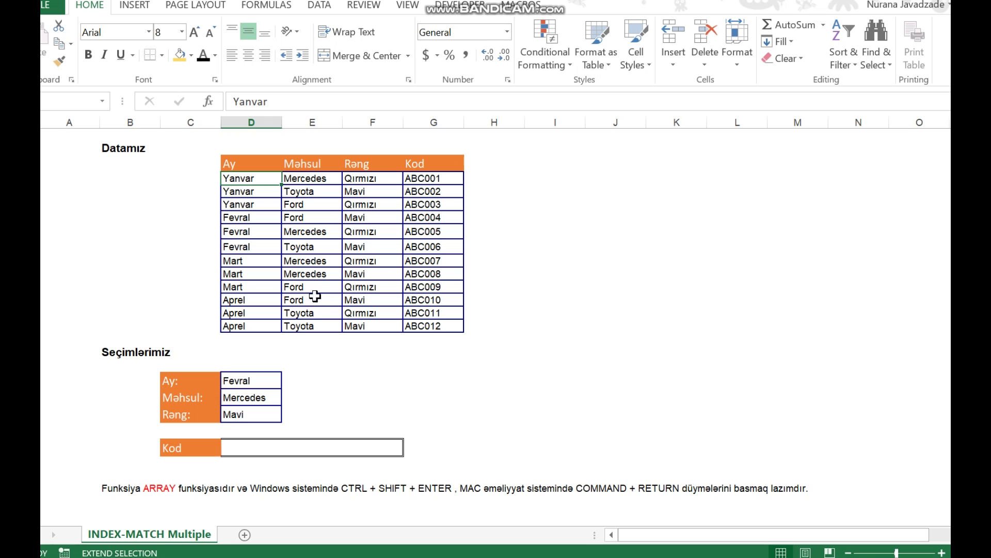
- Examine the data table's Ay, Məhsul, Rəng and Kod columns and the choices offered in the three selection cells
{"action": "left_click", "coordinate": [325, 171]}
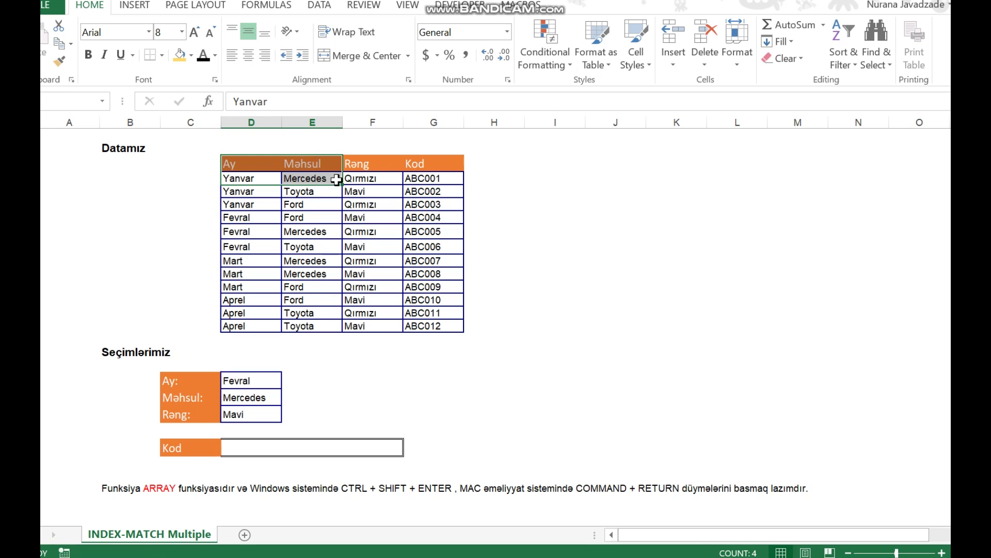
{"action": "left_click_drag", "start_coordinate": [380, 178], "coordinate": [380, 325]}
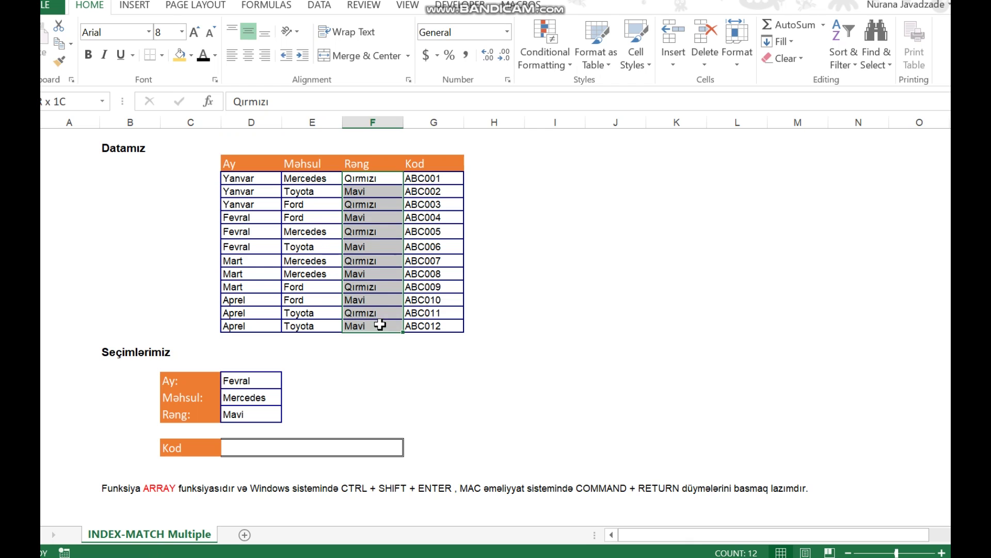
{"action": "left_click_drag", "start_coordinate": [420, 178], "coordinate": [434, 333]}
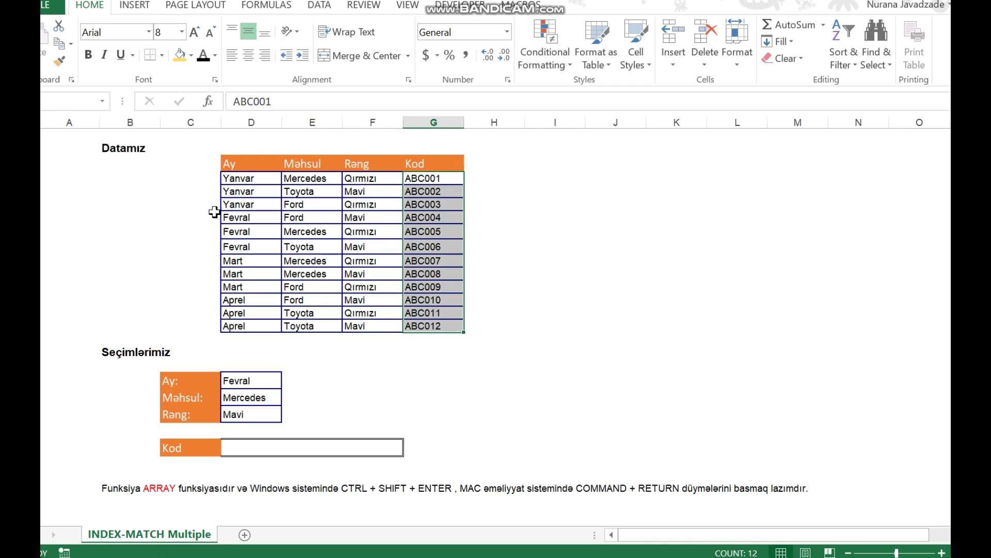
{"action": "left_click", "coordinate": [236, 382]}
{"action": "left_click", "coordinate": [290, 382]}
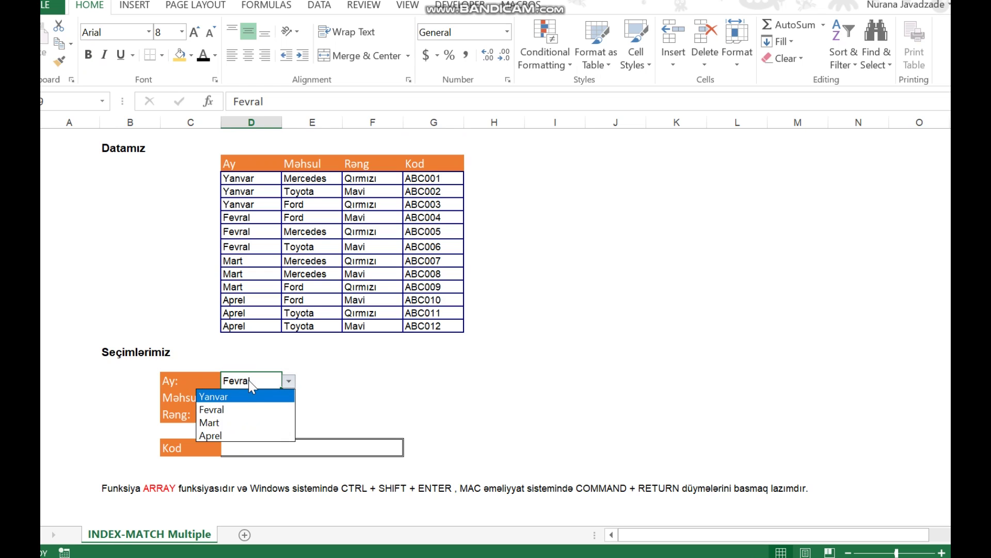
{"action": "left_click", "coordinate": [212, 381]}
{"action": "left_click", "coordinate": [261, 398]}
{"action": "left_click", "coordinate": [291, 398]}
{"action": "left_click", "coordinate": [173, 408]}
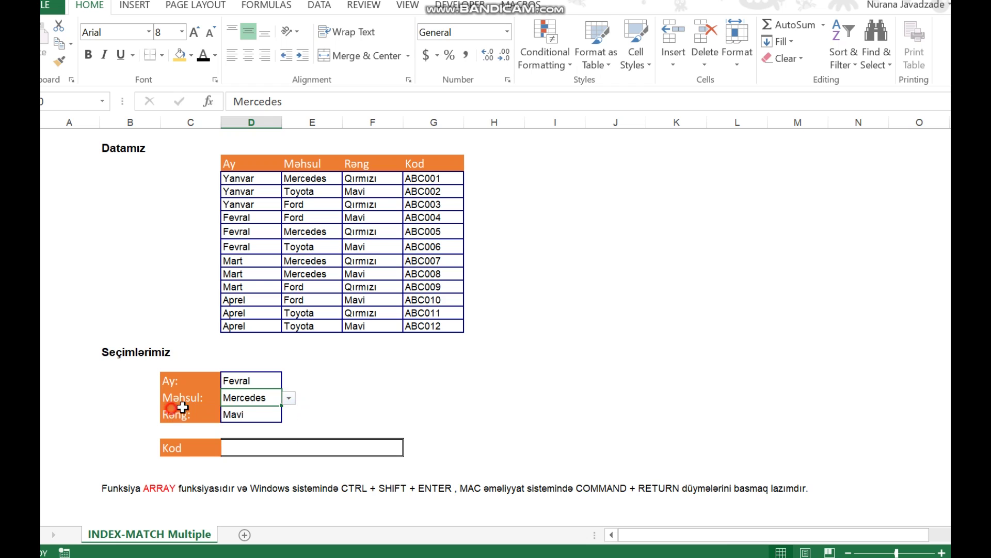
{"action": "left_click", "coordinate": [254, 413]}
{"action": "left_click", "coordinate": [288, 415]}
{"action": "left_click", "coordinate": [412, 387]}
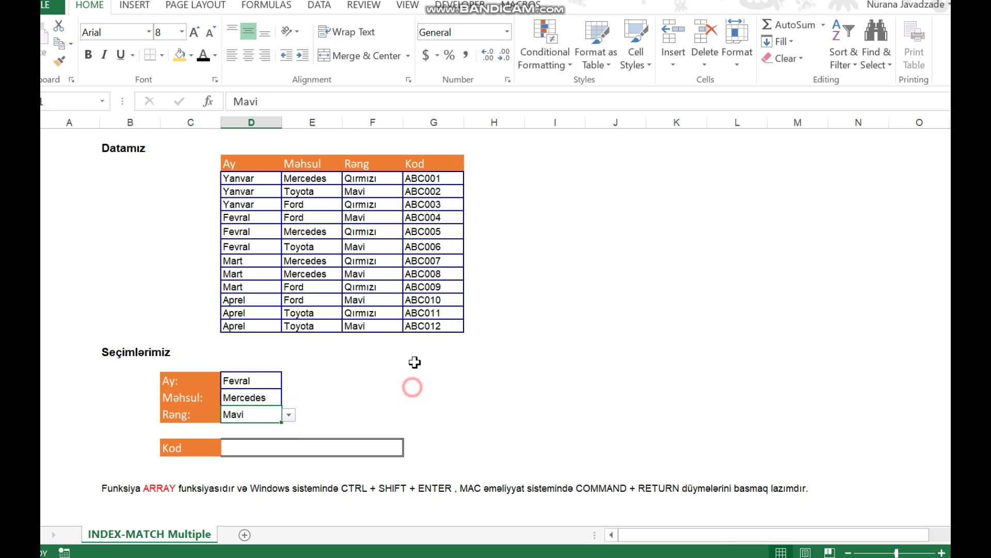
- Review the empty Kod result cell, the three criteria, the Kod column and the note about array formulas
{"action": "left_click", "coordinate": [255, 448]}
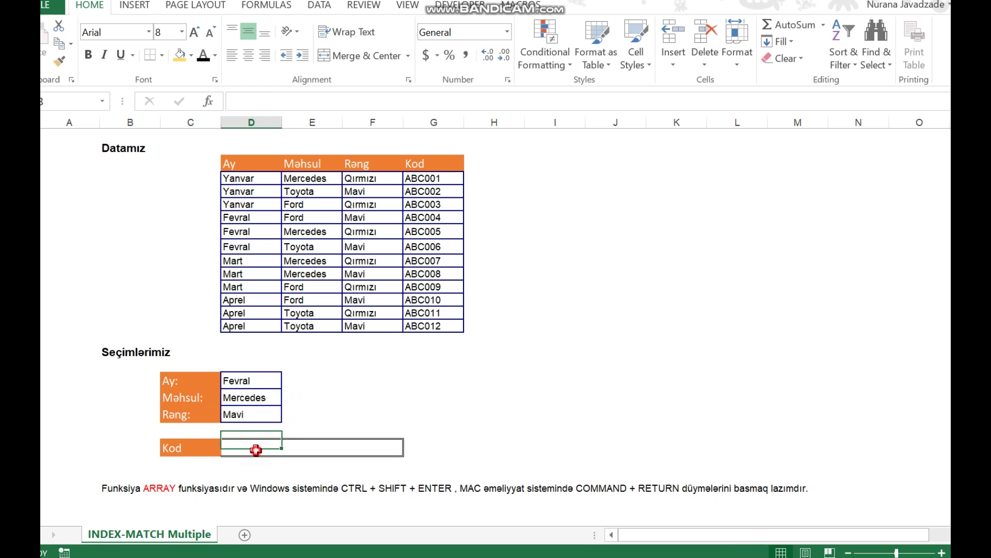
{"action": "left_click_drag", "start_coordinate": [259, 383], "coordinate": [261, 413]}
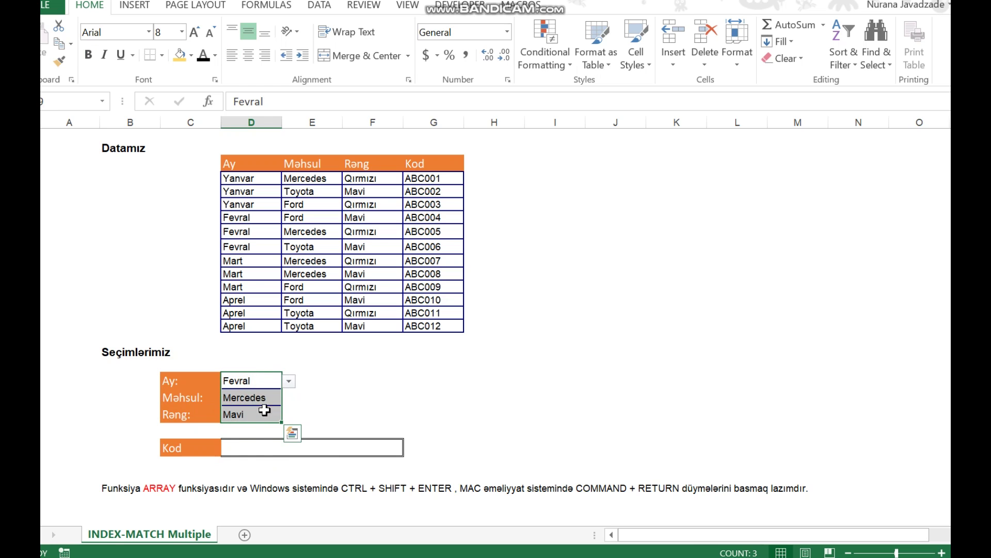
{"action": "left_click", "coordinate": [243, 453]}
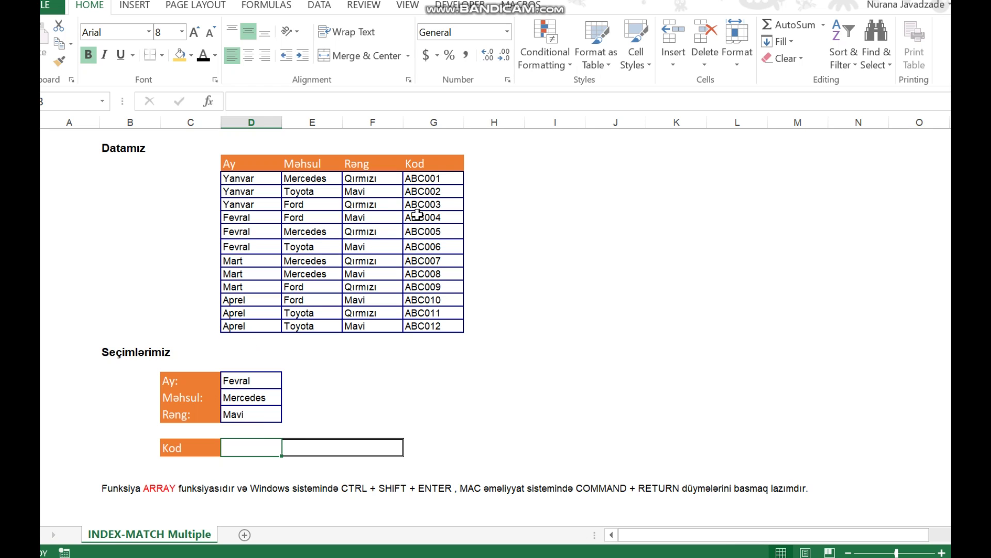
{"action": "left_click_drag", "start_coordinate": [436, 178], "coordinate": [438, 322]}
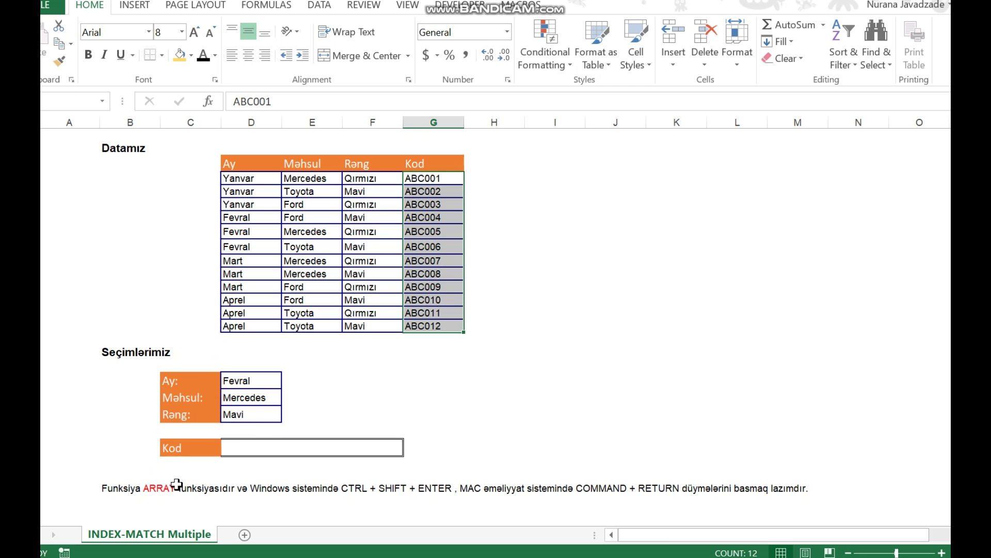
{"action": "left_click", "coordinate": [117, 490]}
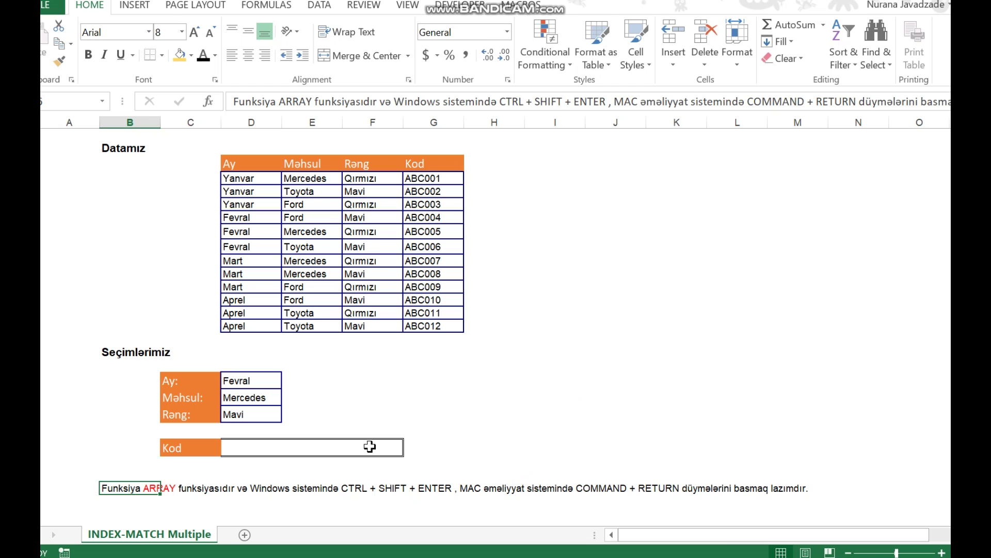
- Start an INDEX formula in the Kod result cell with G4:G15 as the array
{"action": "left_click", "coordinate": [215, 448]}
{"action": "left_click", "coordinate": [250, 448]}
{"action": "type", "text": "=inde"}
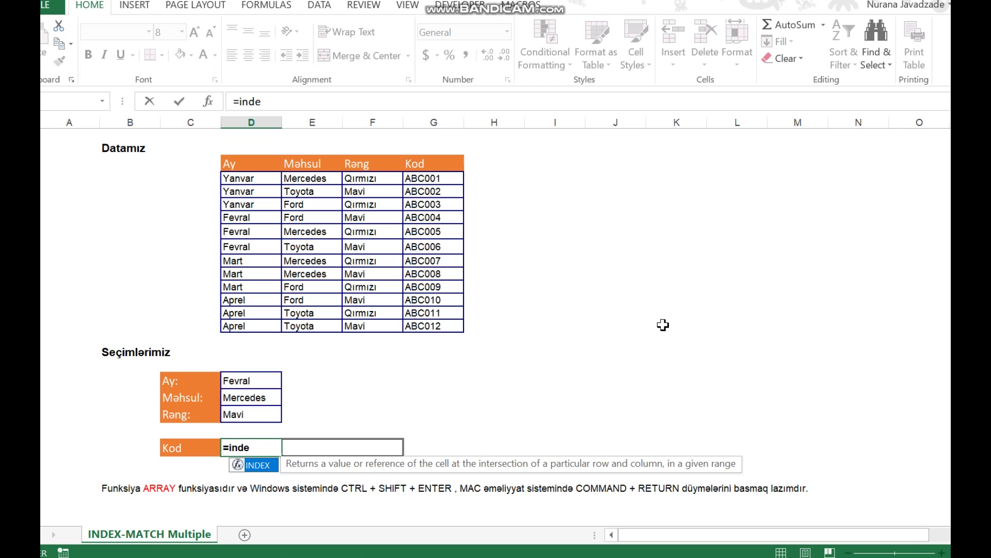
{"action": "key", "text": "Tab"}
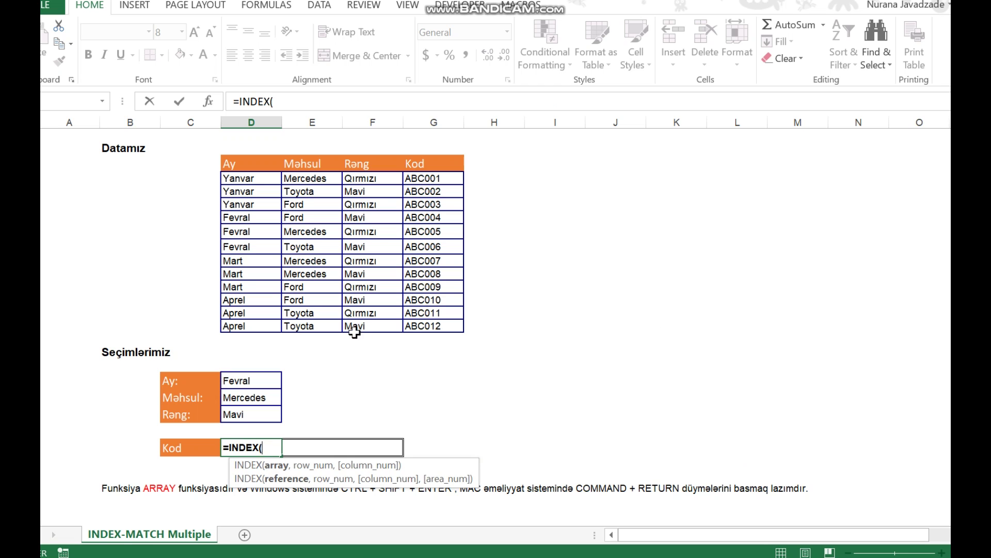
{"action": "left_click_drag", "start_coordinate": [422, 176], "coordinate": [454, 325]}
{"action": "type", "text": ","}
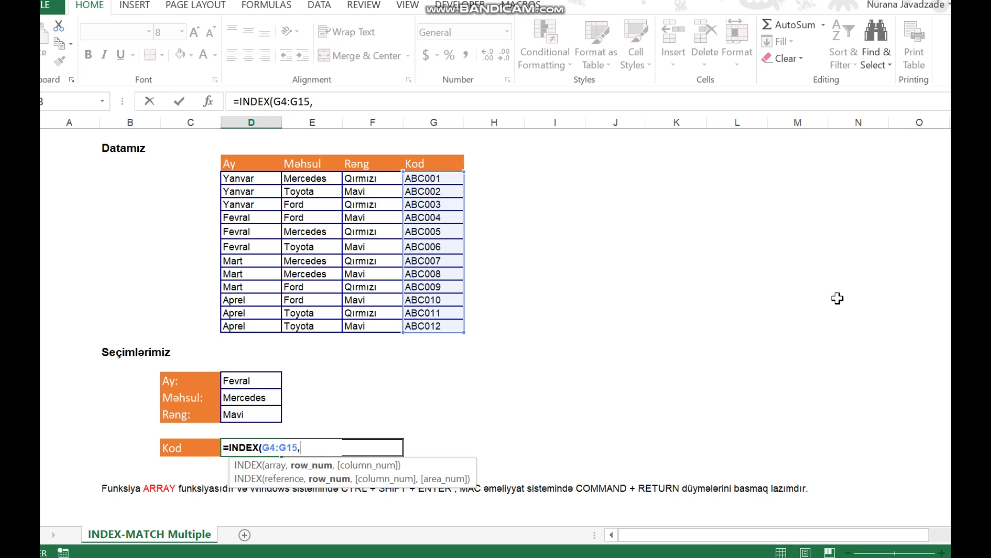
- Nest a MATCH function as the row number, with D19&D20&D21 as the combined lookup value
{"action": "type", "text": "mat"}
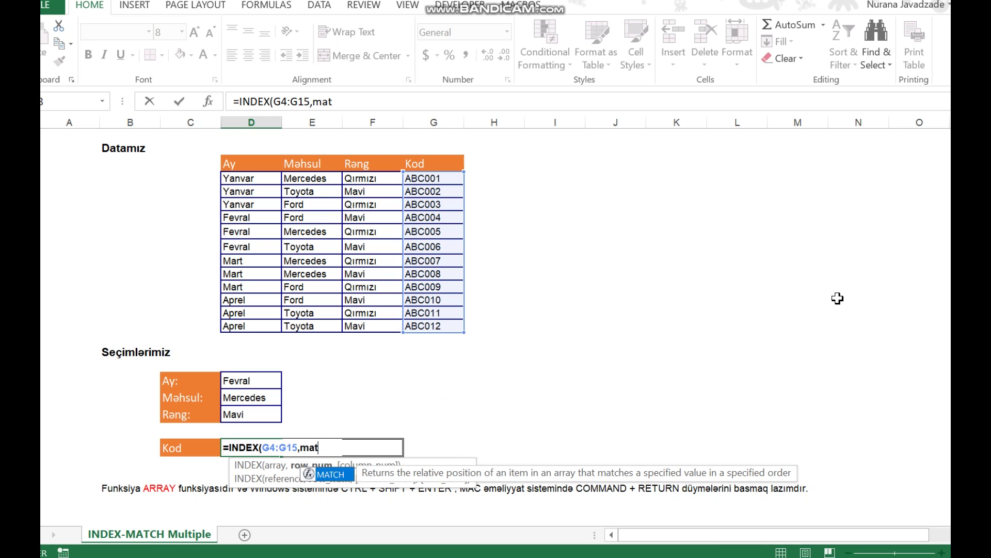
{"action": "type", "text": "ch"}
{"action": "key", "text": "Tab"}
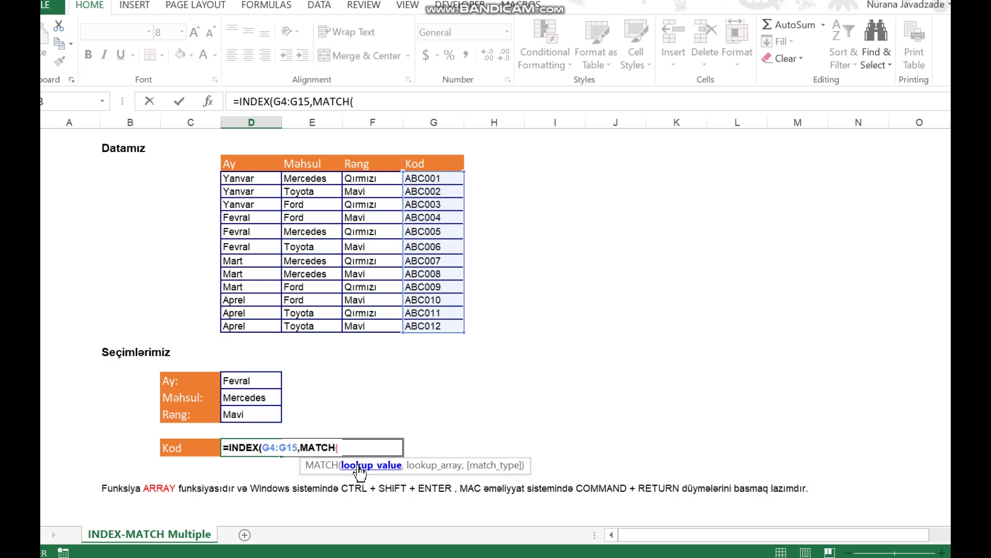
{"action": "left_click", "coordinate": [239, 380]}
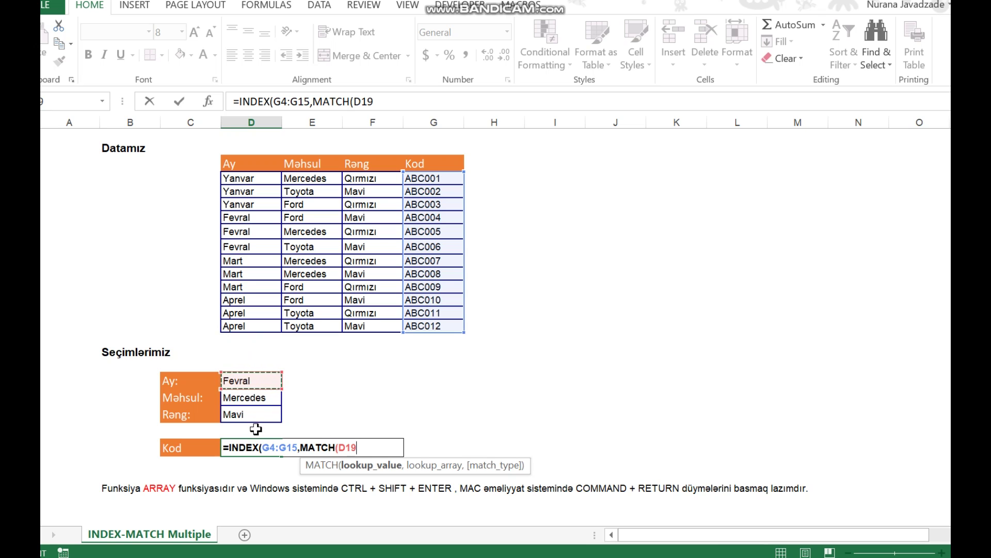
{"action": "type", "text": "&"}
{"action": "left_click", "coordinate": [260, 395]}
{"action": "type", "text": "&"}
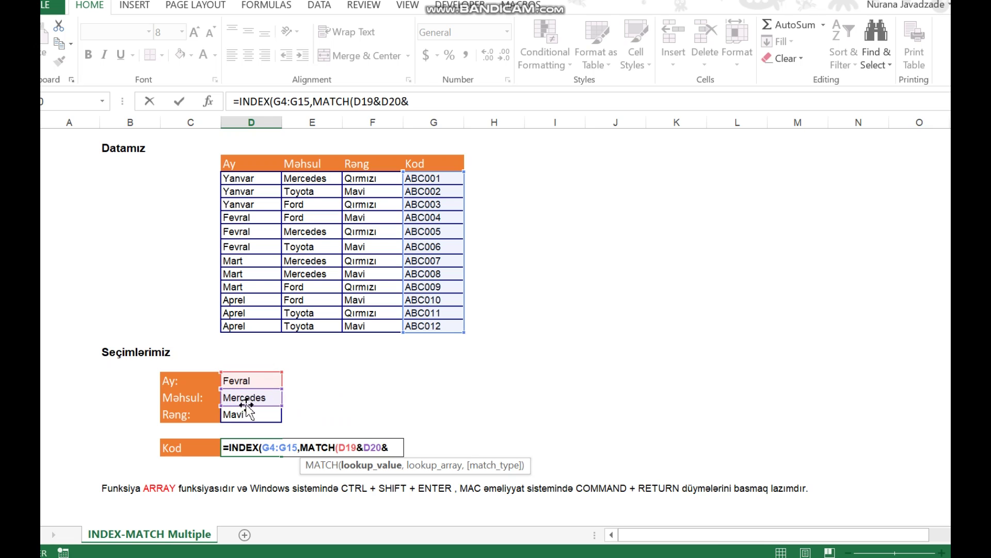
{"action": "left_click", "coordinate": [266, 411]}
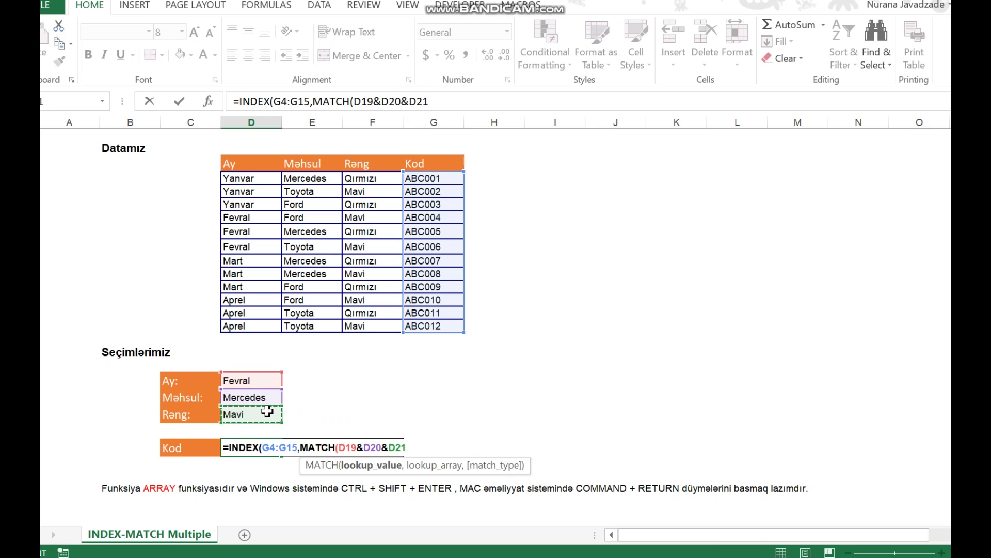
{"action": "type", "text": ","}
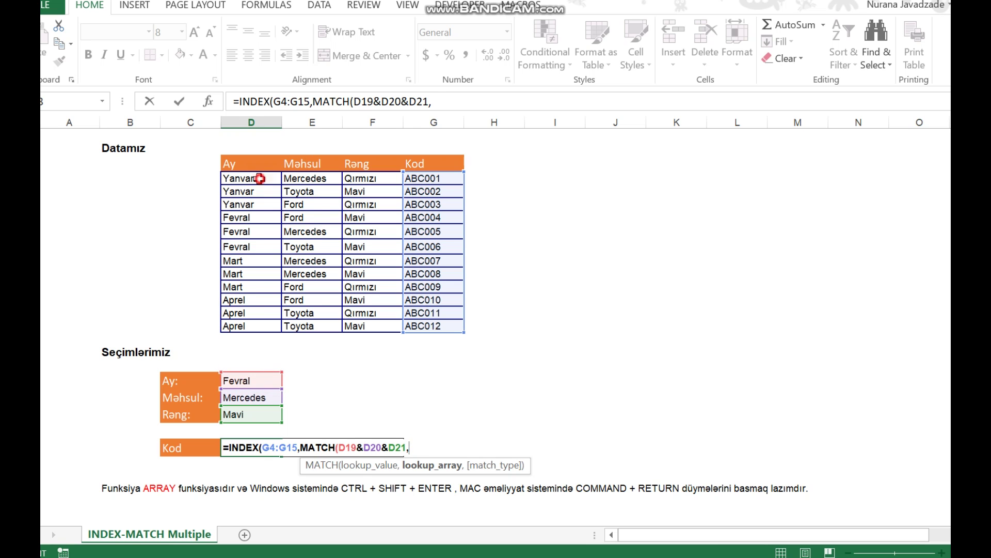
- Give MATCH the combined lookup array D4:D15&E4:E15&F4:F15
{"action": "left_click_drag", "start_coordinate": [257, 178], "coordinate": [247, 324]}
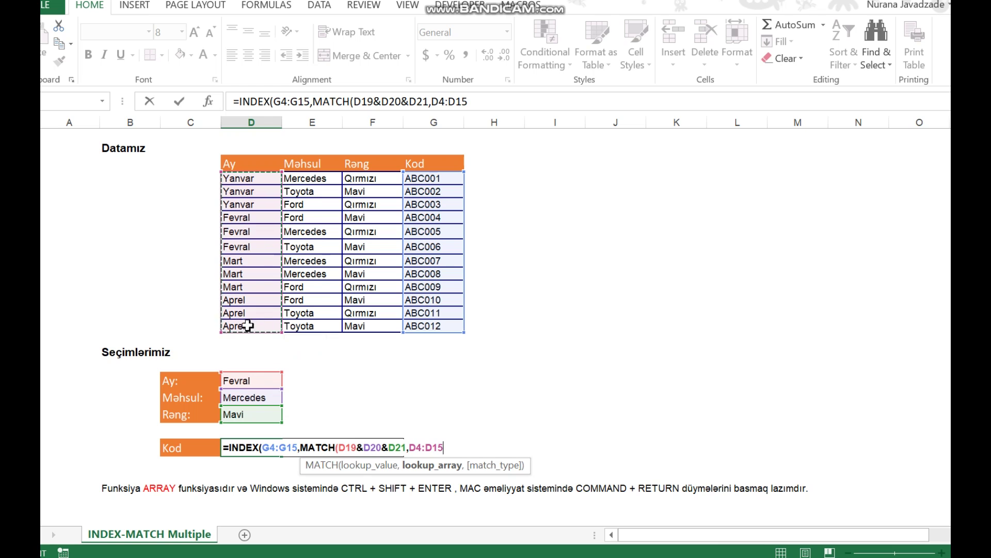
{"action": "type", "text": "&"}
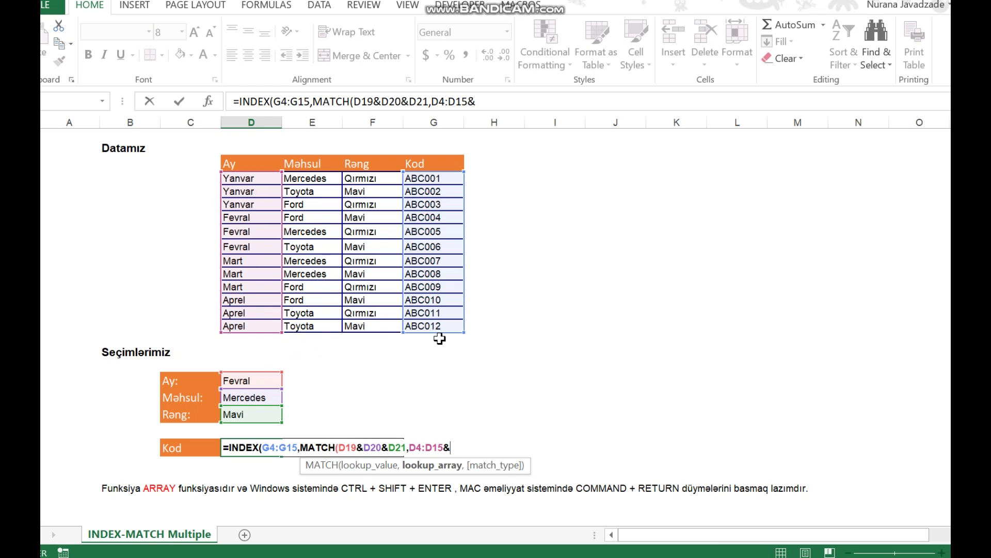
{"action": "left_click_drag", "start_coordinate": [335, 185], "coordinate": [305, 326]}
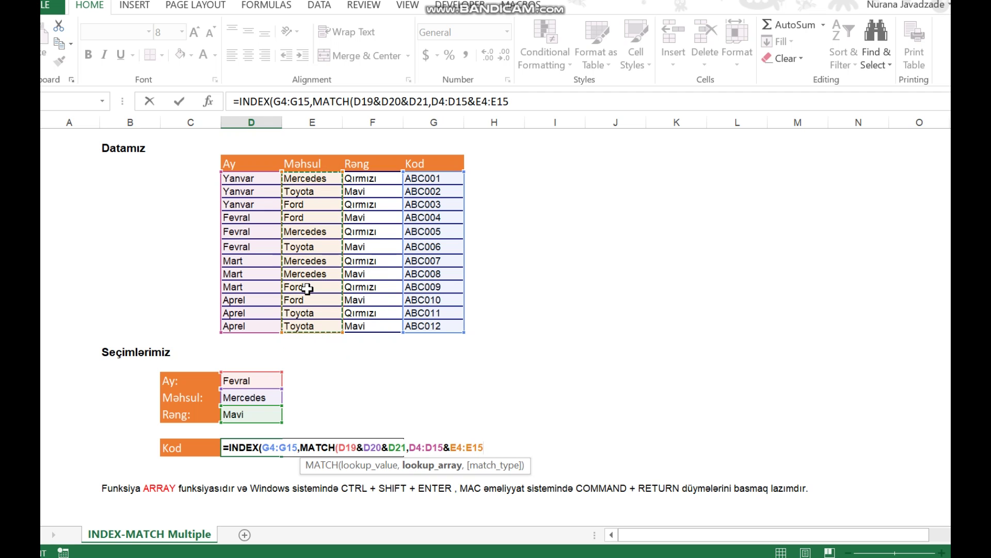
{"action": "type", "text": "&"}
{"action": "left_click", "coordinate": [380, 177]}
{"action": "left_click_drag", "start_coordinate": [380, 177], "coordinate": [361, 326]}
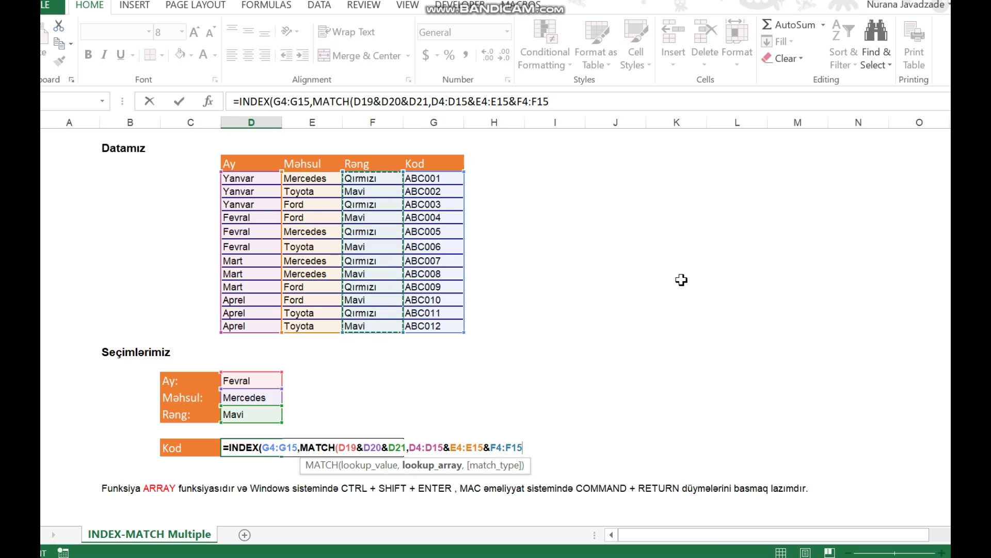
{"action": "type", "text": ","}
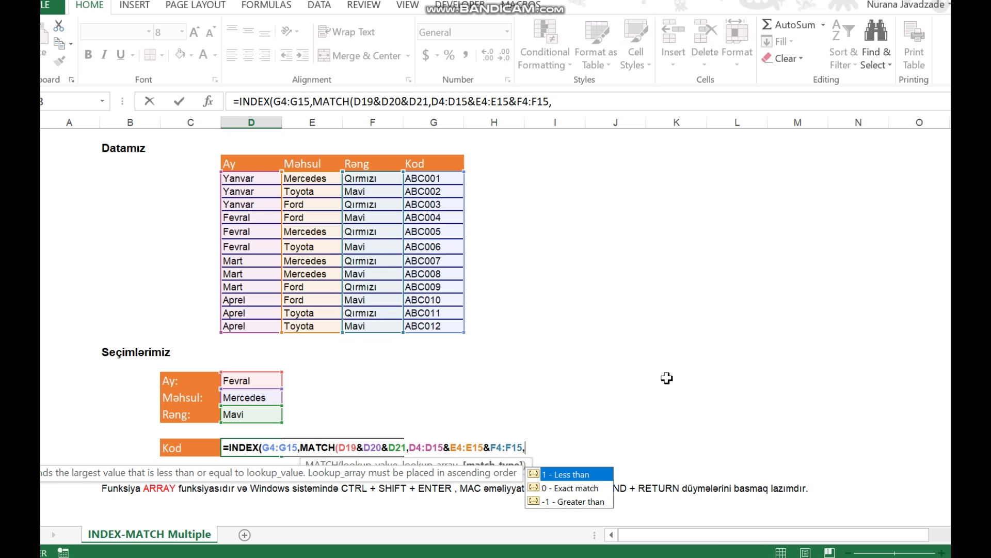
- Set the match type to 0 (exact match), close both functions and enter the formula as an array formula
{"action": "double_click", "coordinate": [571, 488]}
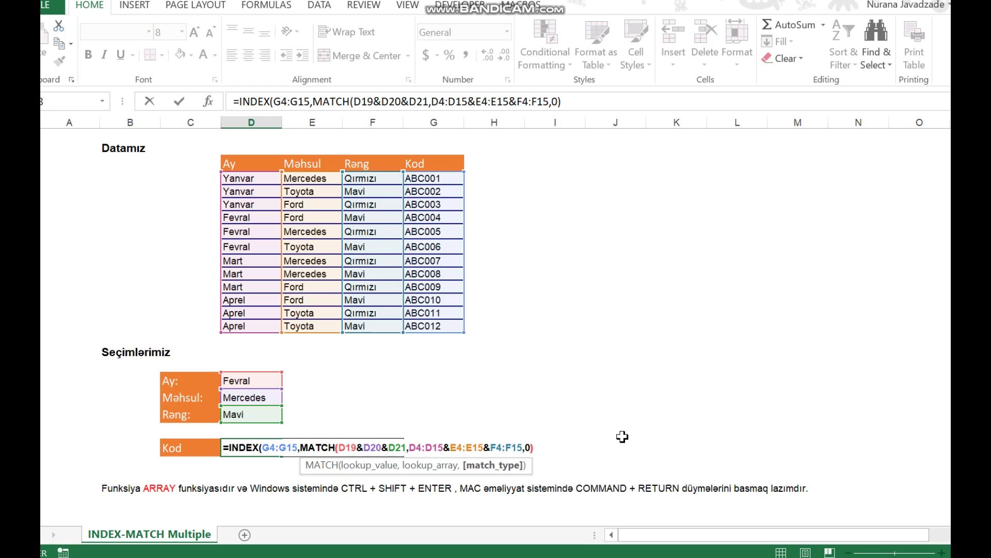
{"action": "type", "text": ")"}
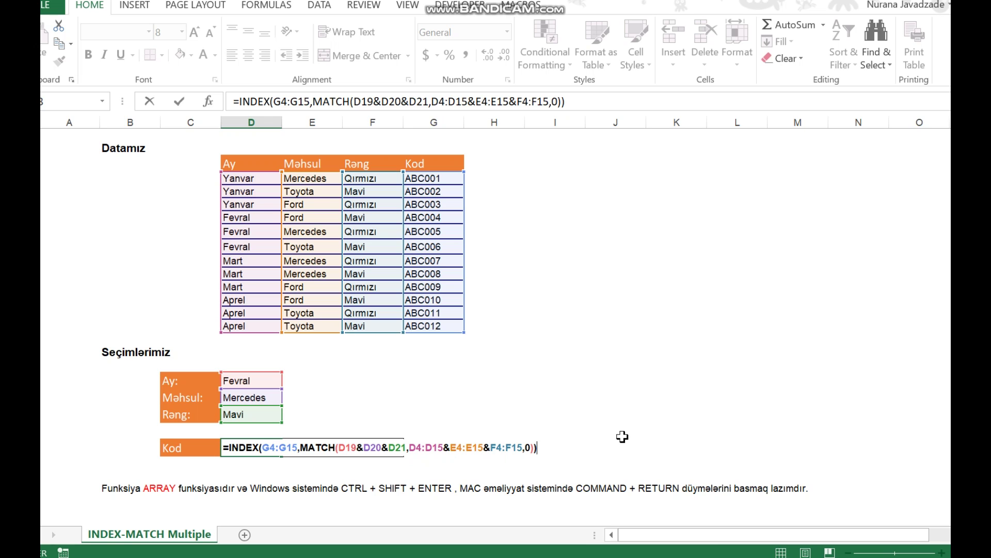
{"action": "key", "text": "ctrl+shift+Return"}
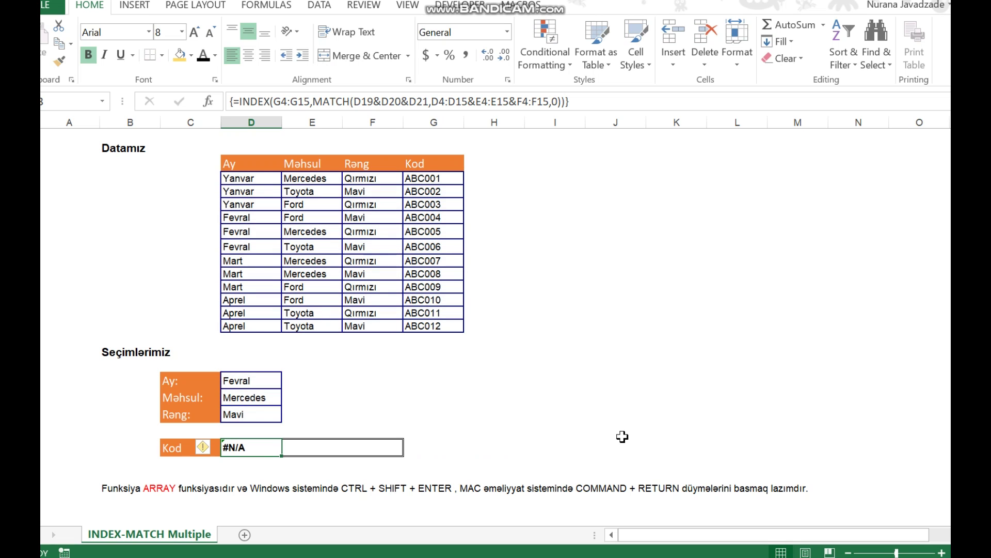
- Compare the Kod result and the selected criteria with the Fevral rows of the data table
{"action": "left_click", "coordinate": [255, 448]}
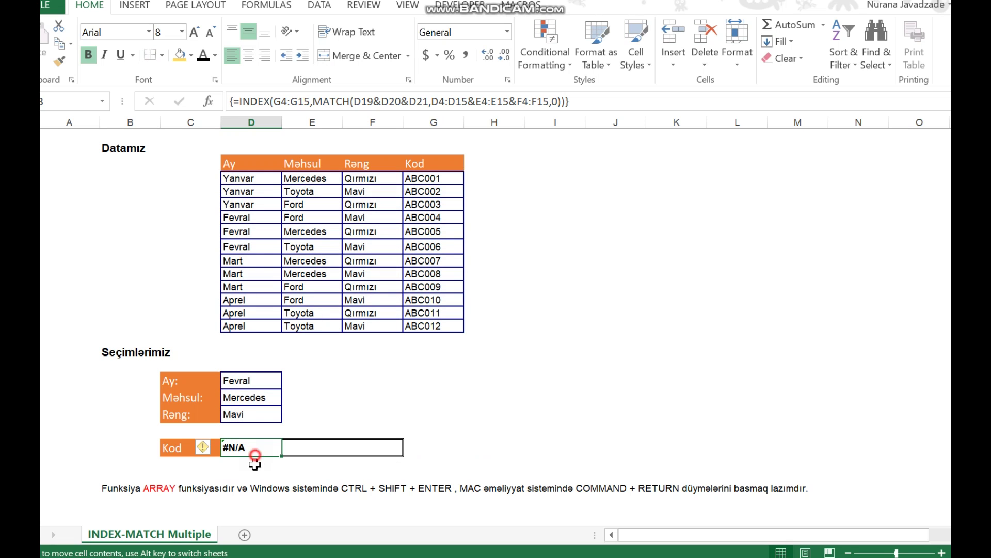
{"action": "left_click", "coordinate": [257, 379]}
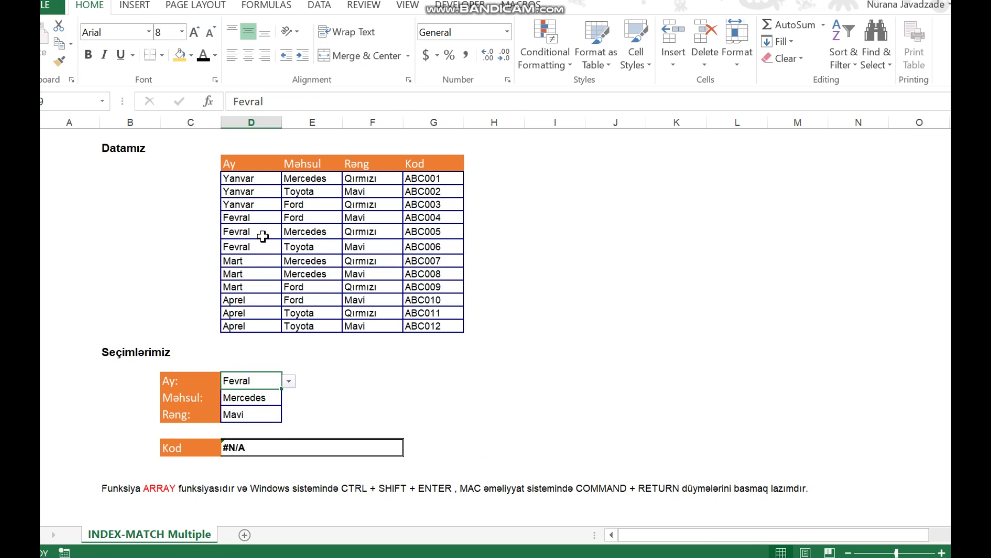
{"action": "left_click_drag", "start_coordinate": [250, 217], "coordinate": [310, 241]}
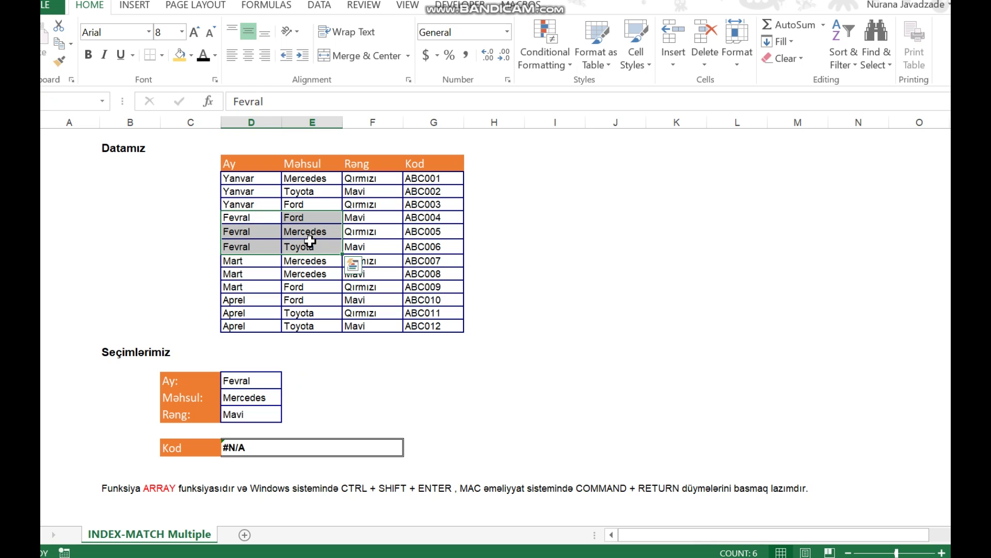
{"action": "left_click_drag", "start_coordinate": [244, 223], "coordinate": [394, 248]}
{"action": "left_click", "coordinate": [252, 448]}
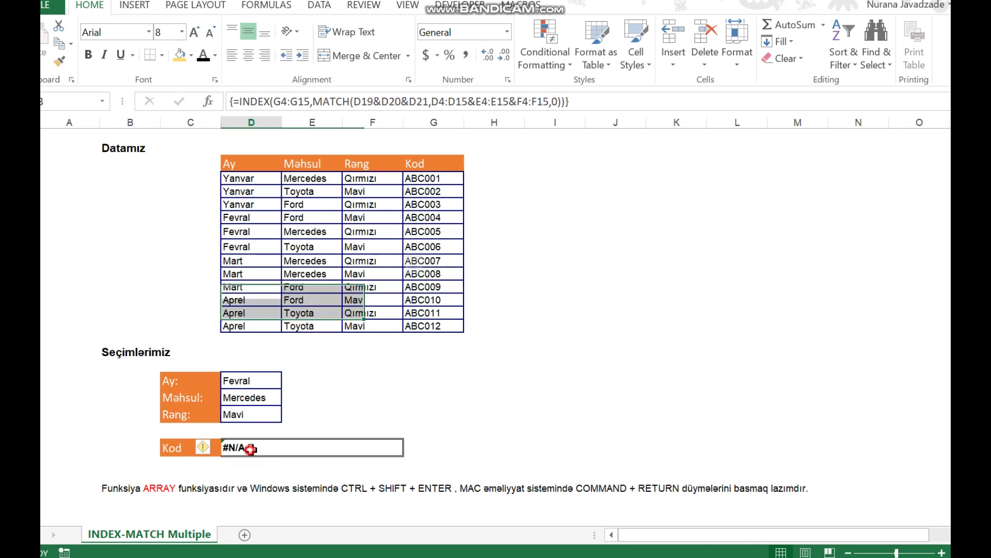
- Change the Məhsul selection to Ford and check the Kod result against the matching Fevral row
{"action": "left_click", "coordinate": [269, 396]}
{"action": "left_click", "coordinate": [290, 398]}
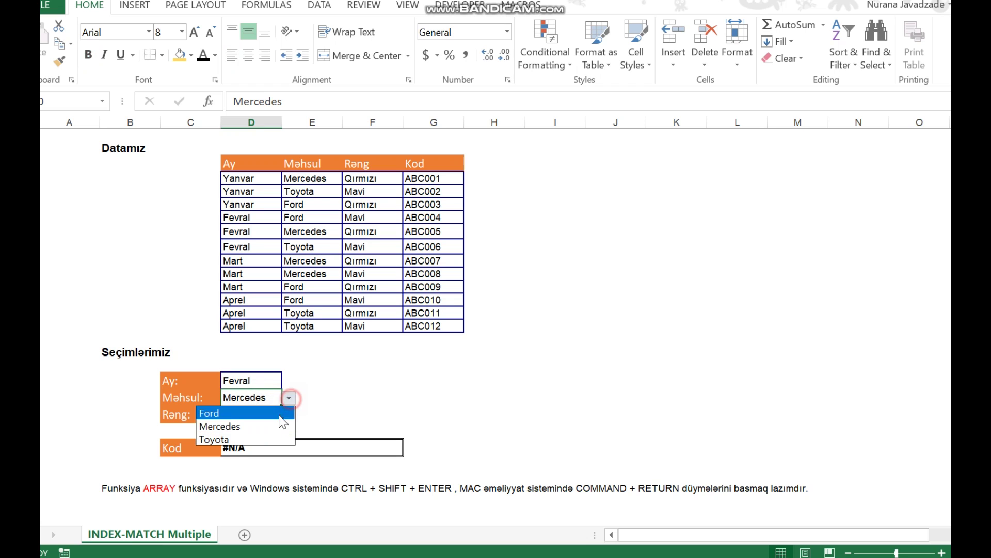
{"action": "left_click", "coordinate": [230, 413]}
{"action": "left_click", "coordinate": [256, 448]}
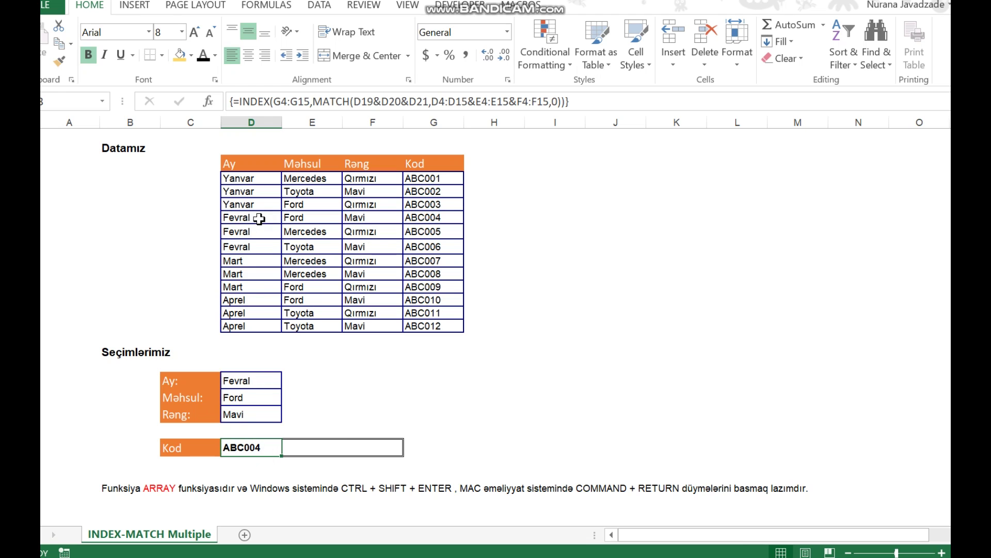
{"action": "left_click_drag", "start_coordinate": [258, 219], "coordinate": [449, 217]}
{"action": "left_click", "coordinate": [436, 217]}
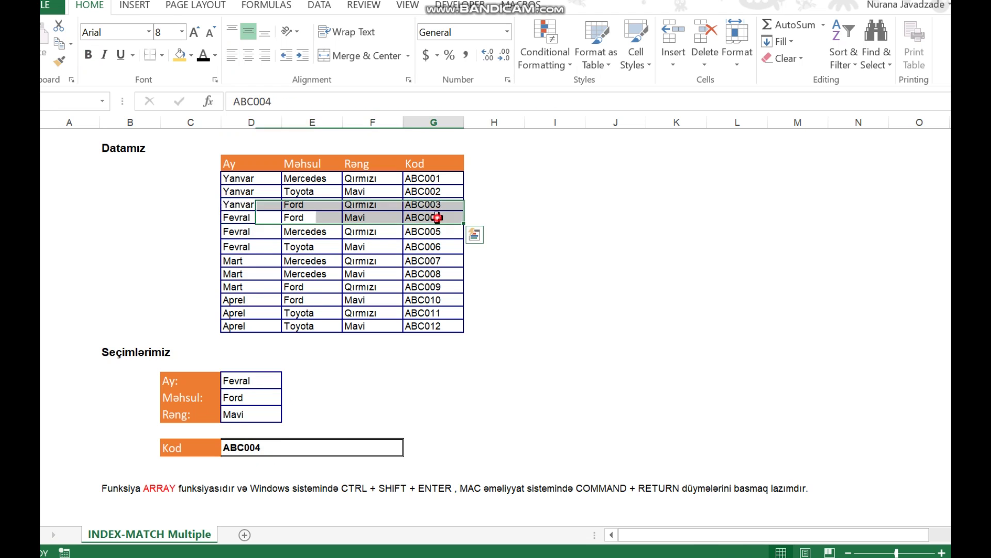
- Change the Məhsul selection to Mercedes and check the Kod result for a combination missing from the table
{"action": "left_click", "coordinate": [255, 447]}
{"action": "left_click", "coordinate": [267, 398]}
{"action": "left_click", "coordinate": [290, 399]}
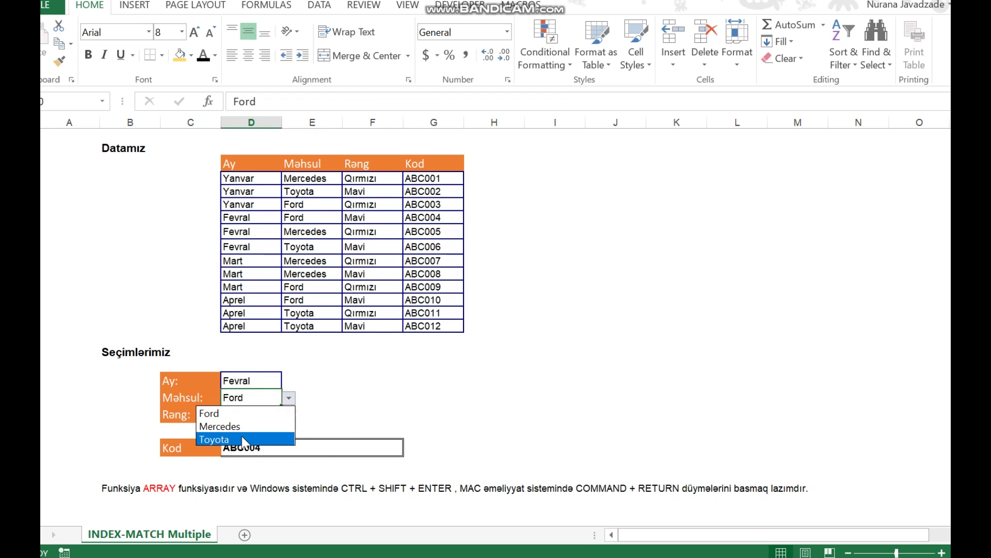
{"action": "left_click", "coordinate": [243, 422]}
{"action": "left_click", "coordinate": [240, 447]}
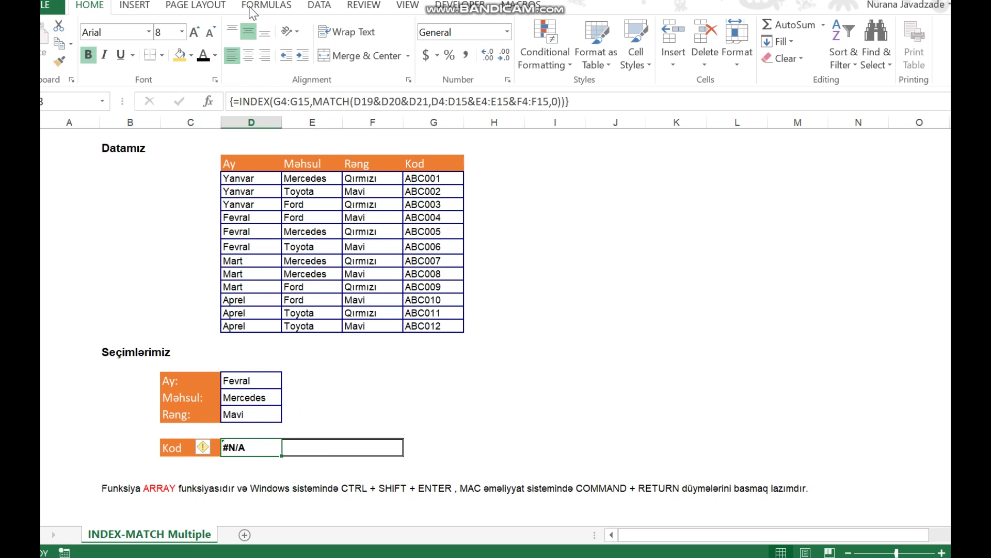
- Wrap the Kod cell's INDEX-MATCH formula in IFNA and begin its value_if_na argument after the INDEX function
{"action": "left_click", "coordinate": [240, 96]}
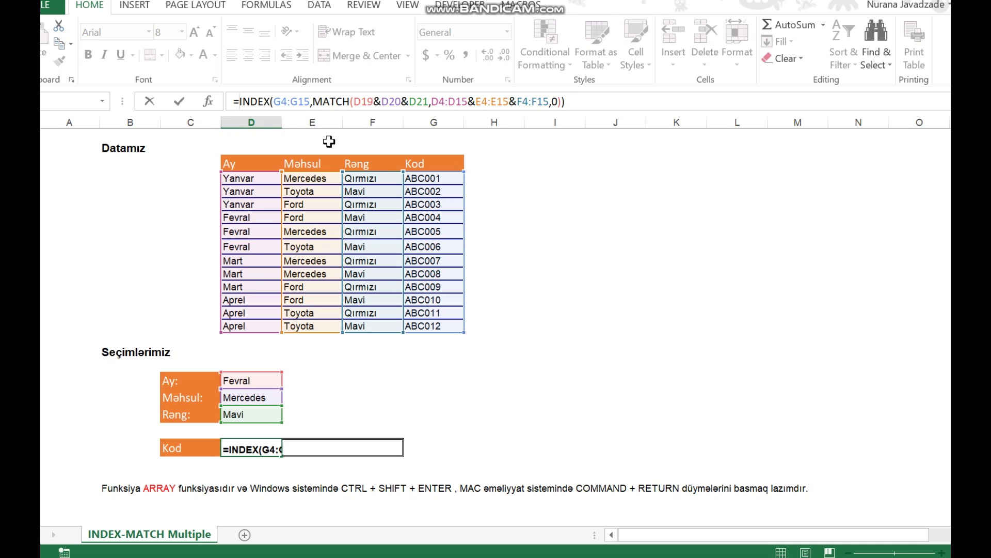
{"action": "type", "text": "ifna("}
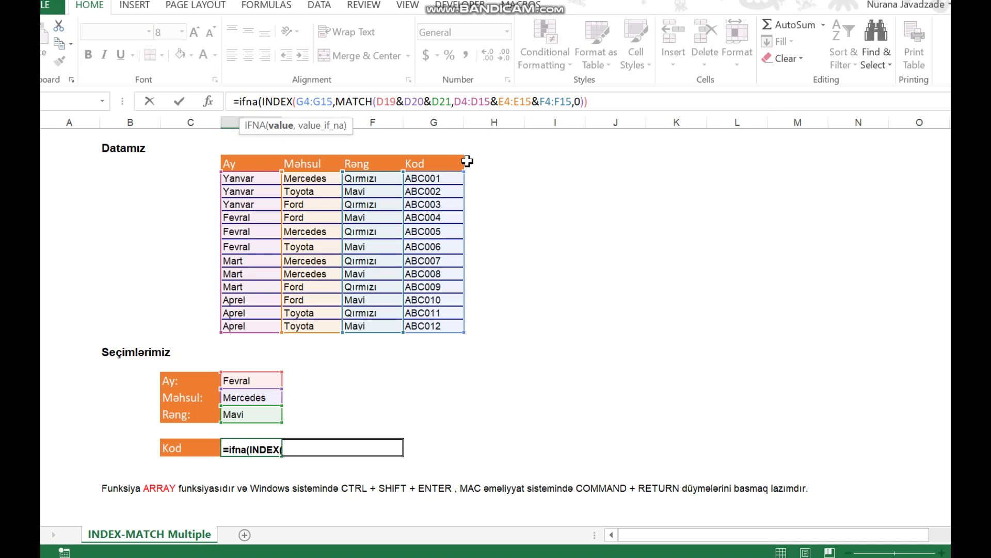
{"action": "left_click", "coordinate": [615, 98]}
{"action": "type", "text": ","}
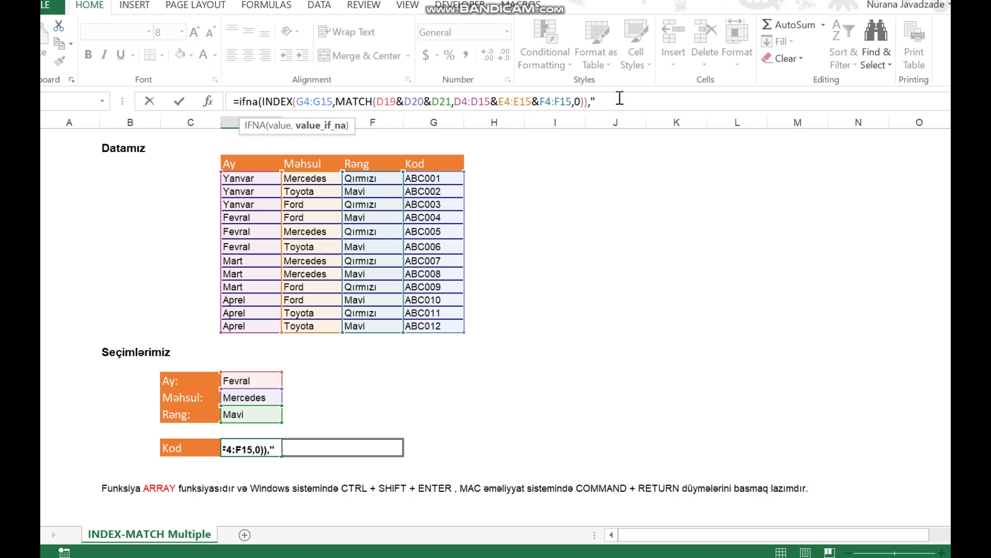
- Give IFNA the fallback text "bu ayda belə bir məhsul yoxdur", close the function and enter it as an array formula
{"action": "key", "text": "alt"}
{"action": "key", "text": "Escape"}
{"action": "type", "text": "\"bu ayda be"}
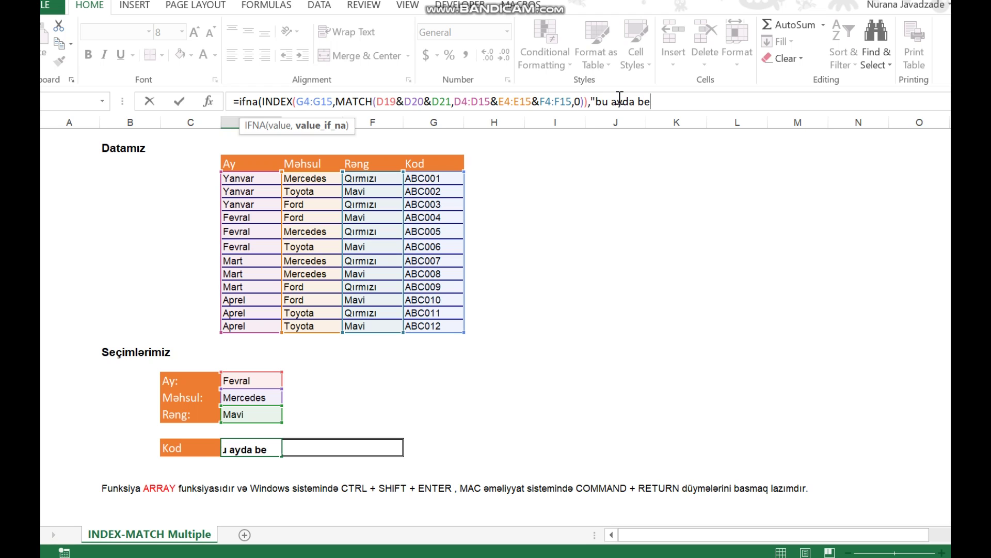
{"action": "type", "text": "lə bir "}
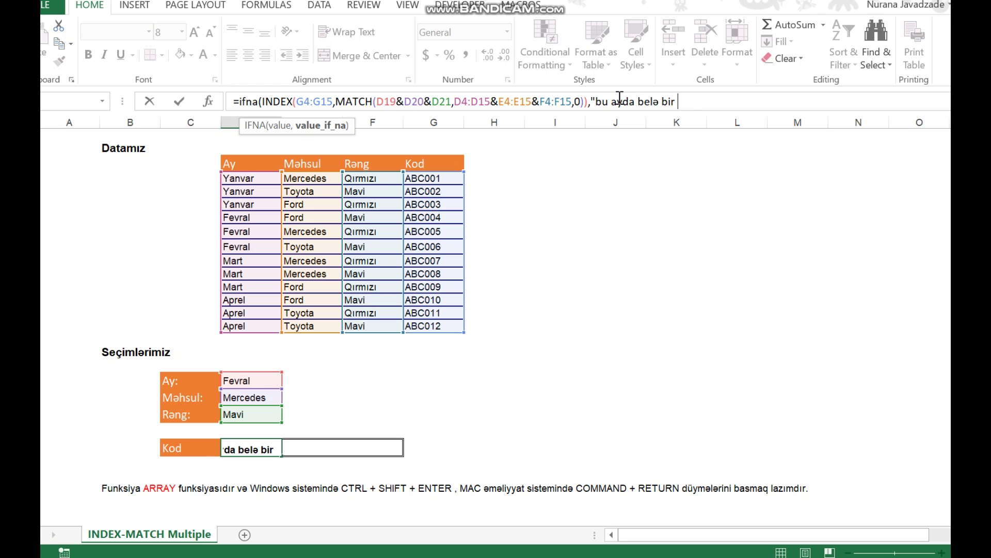
{"action": "type", "text": "məhsul "}
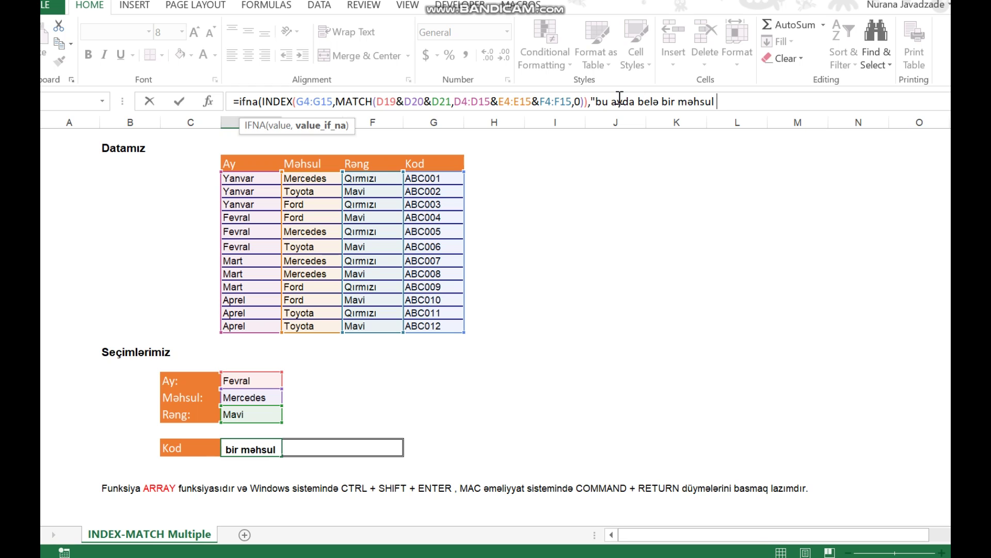
{"action": "type", "text": "yoxd"}
{"action": "type", "text": "urə"}
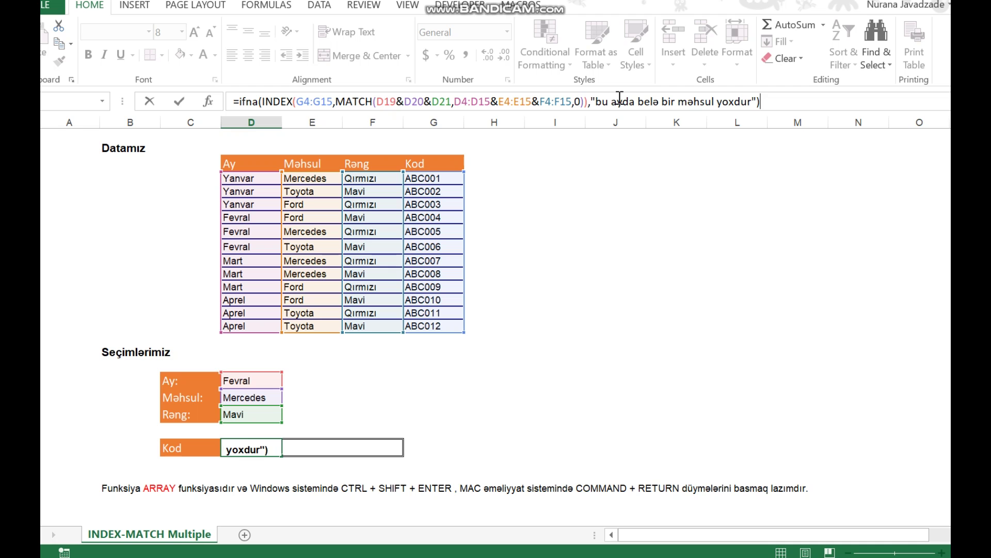
{"action": "key", "text": "ctrl+shift+Return"}
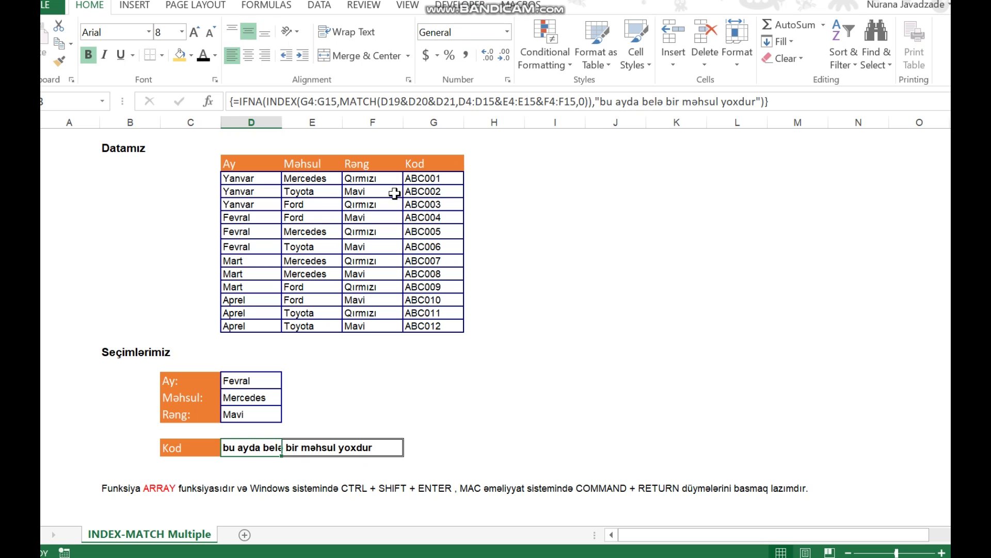
- Test the Ay selection with Yanvar, and replace it with Aprel
{"action": "left_click", "coordinate": [242, 398]}
{"action": "left_click", "coordinate": [261, 381]}
{"action": "left_click", "coordinate": [288, 381]}
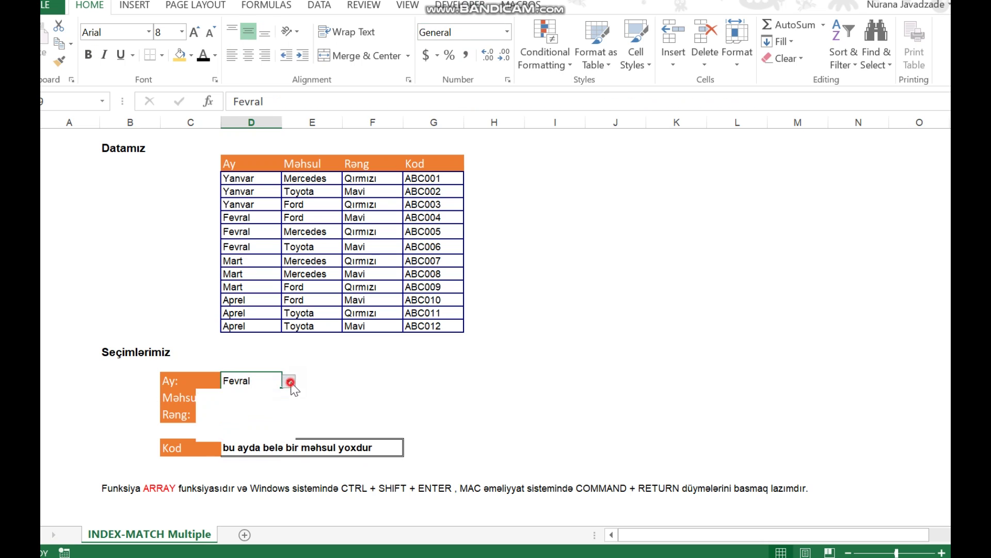
{"action": "left_click", "coordinate": [248, 398]}
{"action": "left_click", "coordinate": [288, 382]}
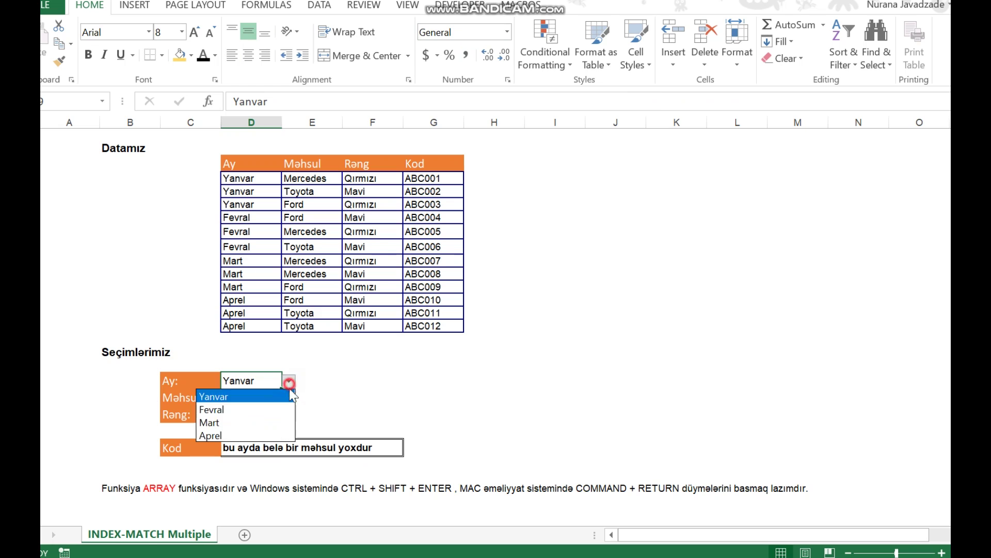
{"action": "left_click", "coordinate": [245, 433]}
- Change the Məhsul selection to Ford and check the Kod cell's result
{"action": "left_click", "coordinate": [266, 399]}
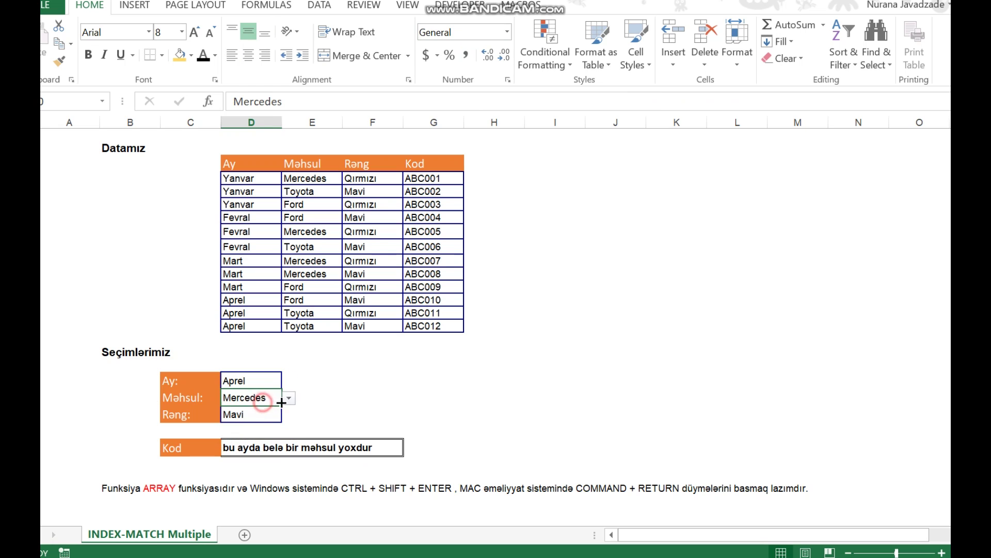
{"action": "left_click", "coordinate": [288, 398]}
{"action": "left_click", "coordinate": [264, 410]}
{"action": "left_click", "coordinate": [251, 447]}
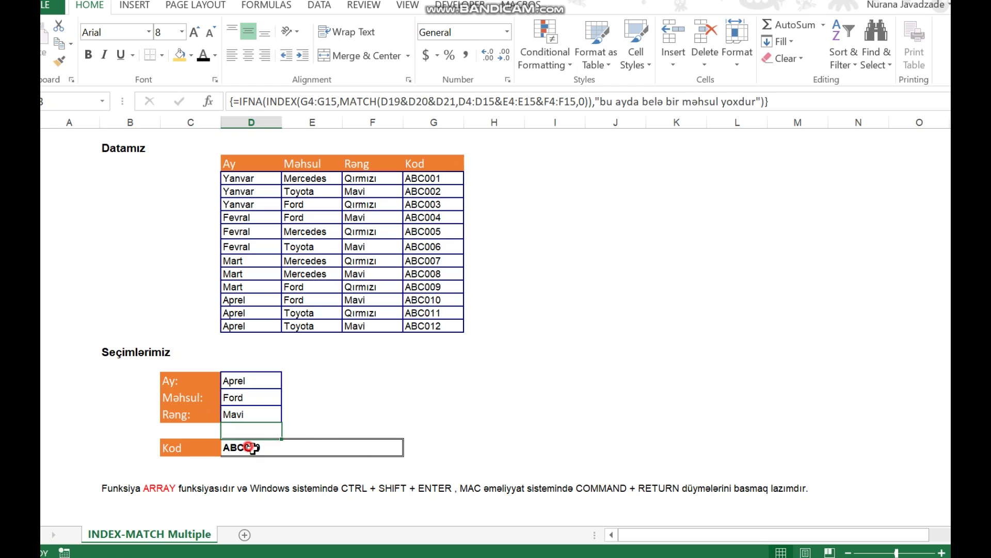